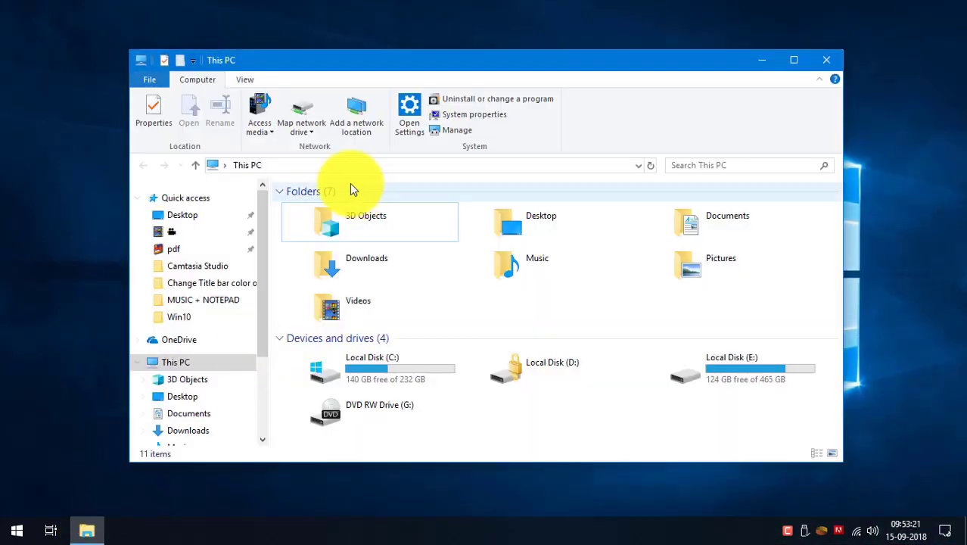
Step: Launch regedit from the Start menu search and approve the User Account Control prompt
left_click(373, 236)
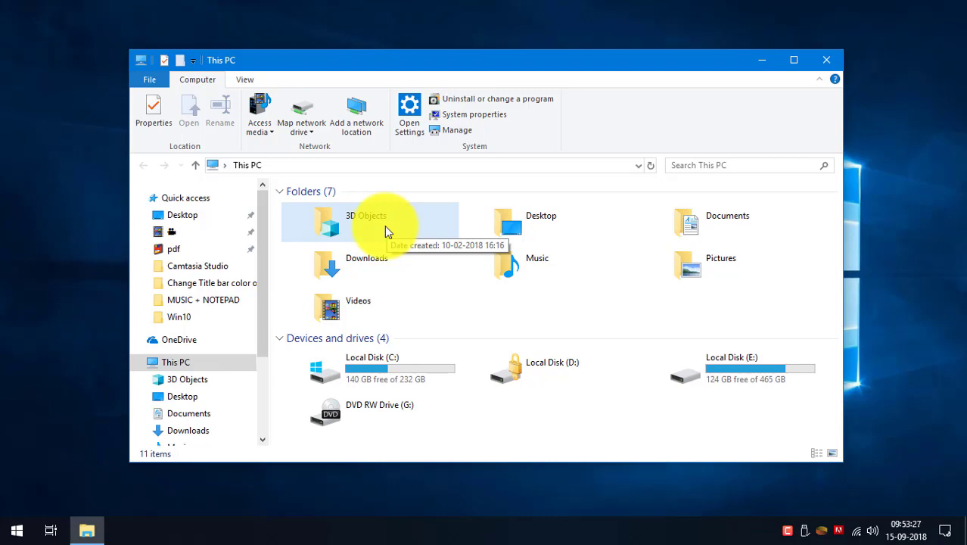
key("super")
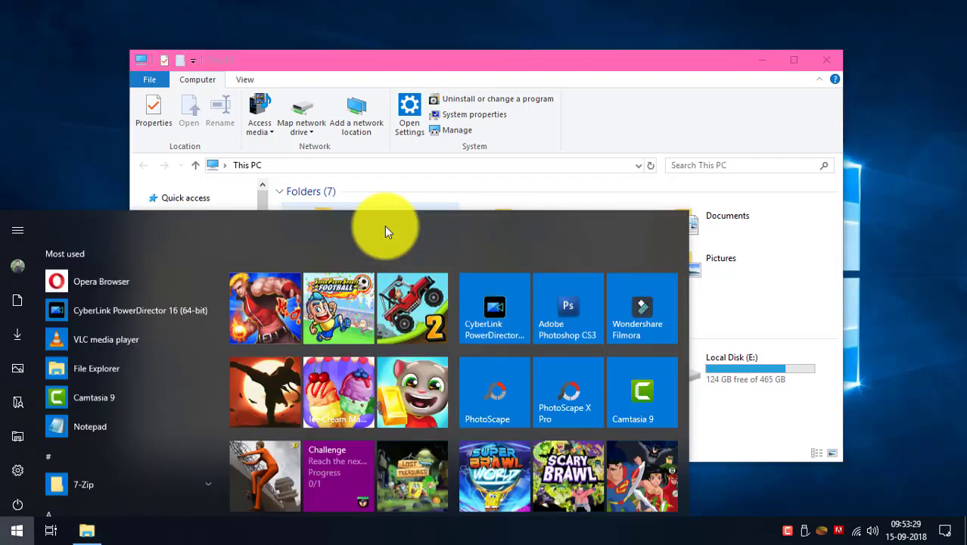
type("regedit")
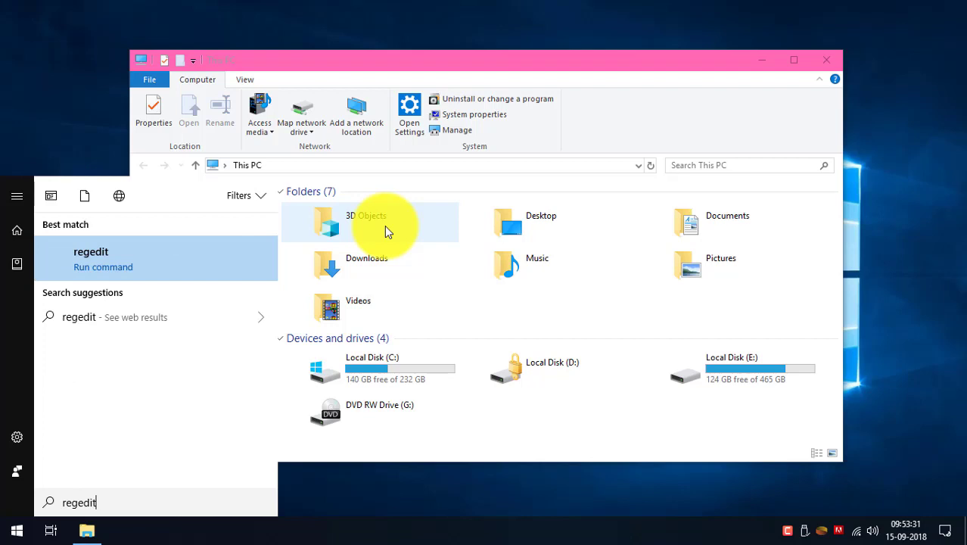
key("Return")
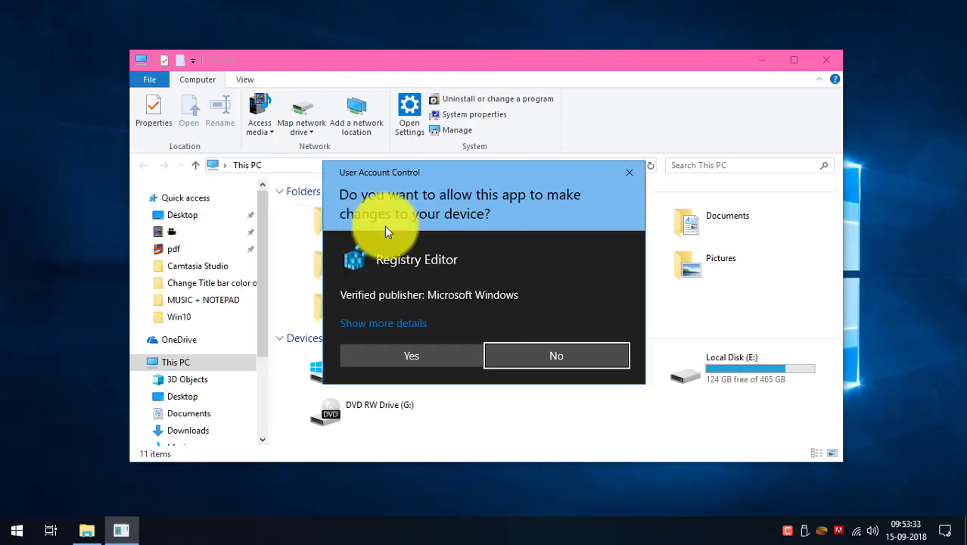
left_click(388, 354)
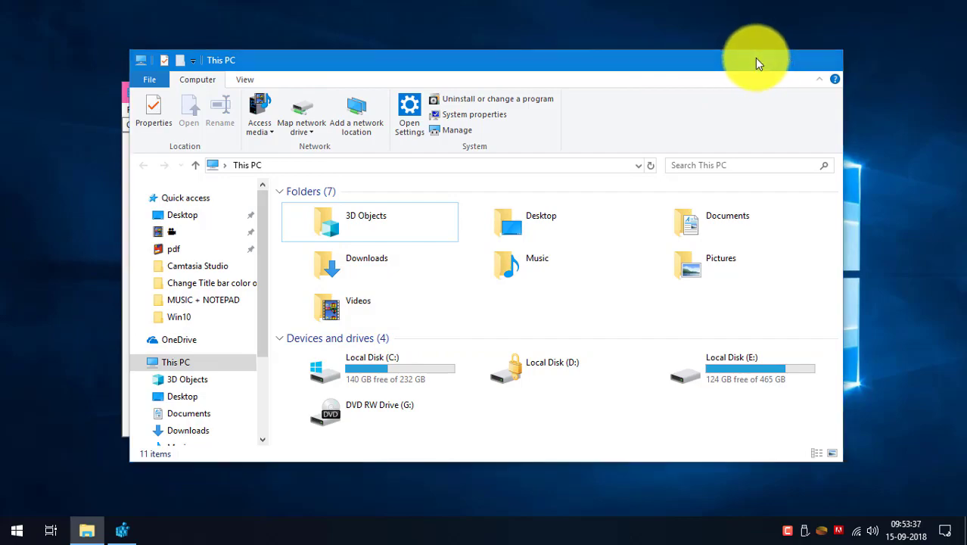
Step: Minimize Explorer and expand HKEY_LOCAL_MACHINE down to its SOFTWARE key
left_click(761, 59)
scroll(182, 307, "up", 20)
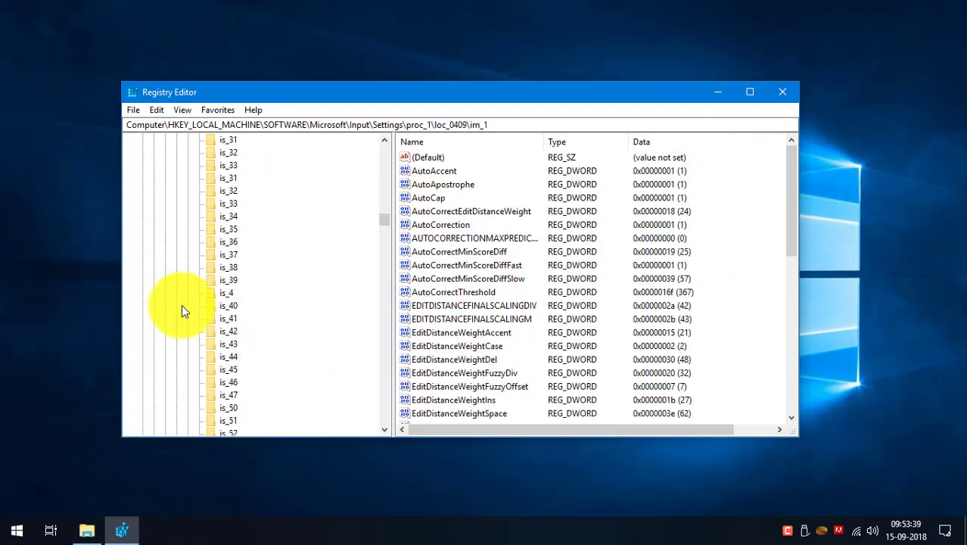
scroll(182, 304, "up", 20)
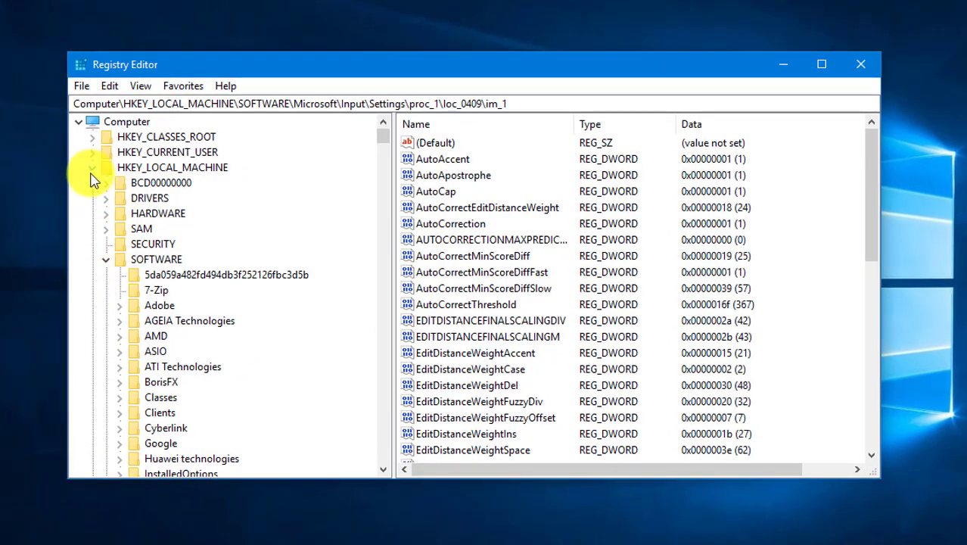
left_click(91, 168)
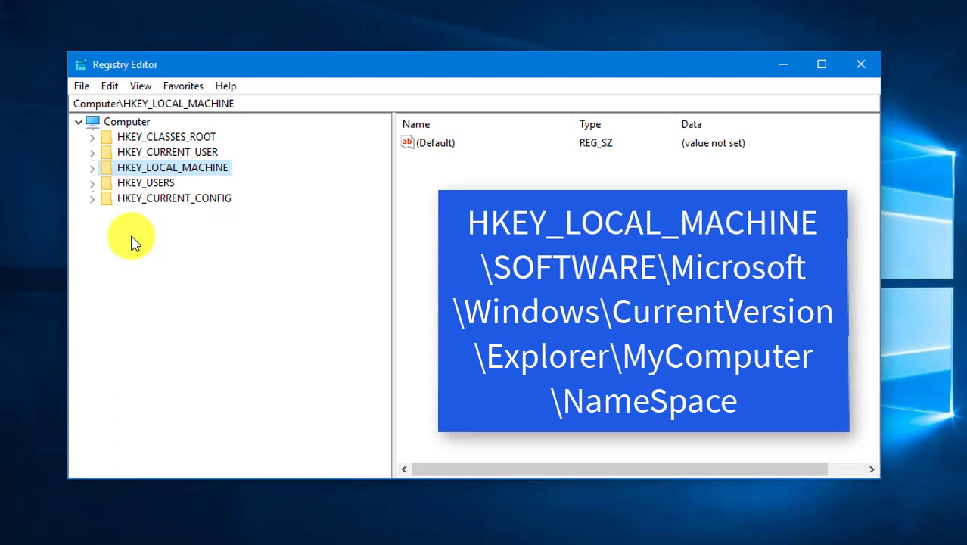
key("Right")
key("Right")
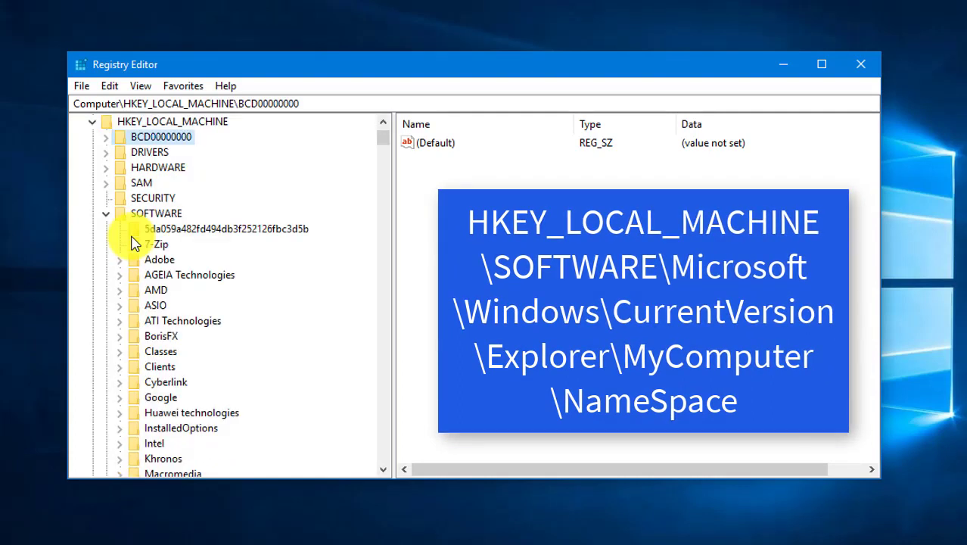
key("Down")
key("Down")
key("Down")
key("Down")
key("Down")
key("Right")
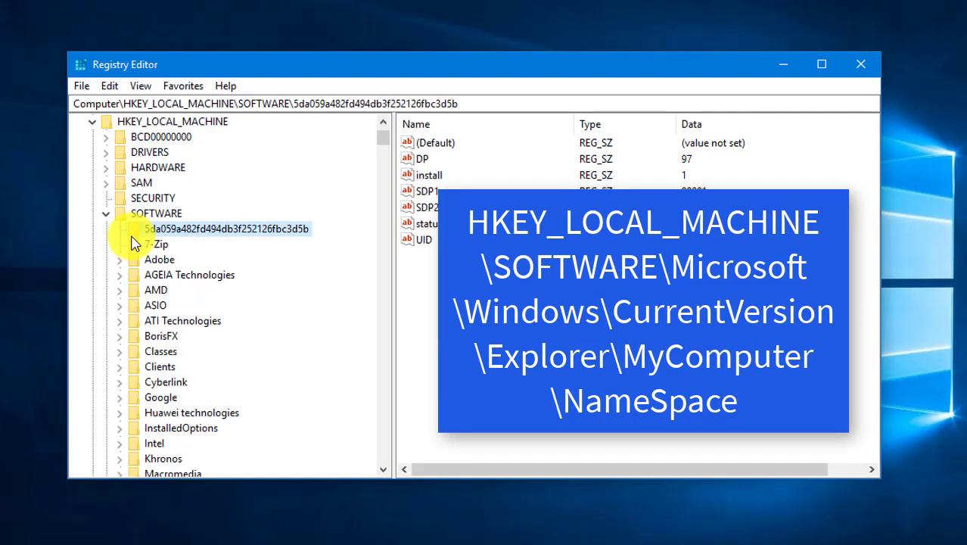
Step: Expand the Microsoft, Windows, CurrentVersion and Explorer keys under SOFTWARE
type("microsoft")
key("Right")
key("Right")
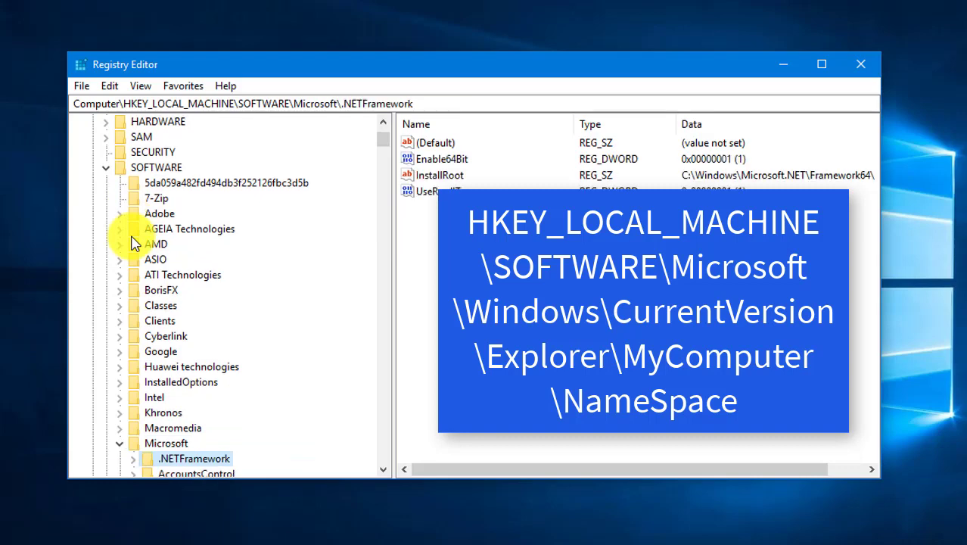
type("w")
key("Down")
key("Down")
key("Down")
key("Down")
key("Down")
key("Down")
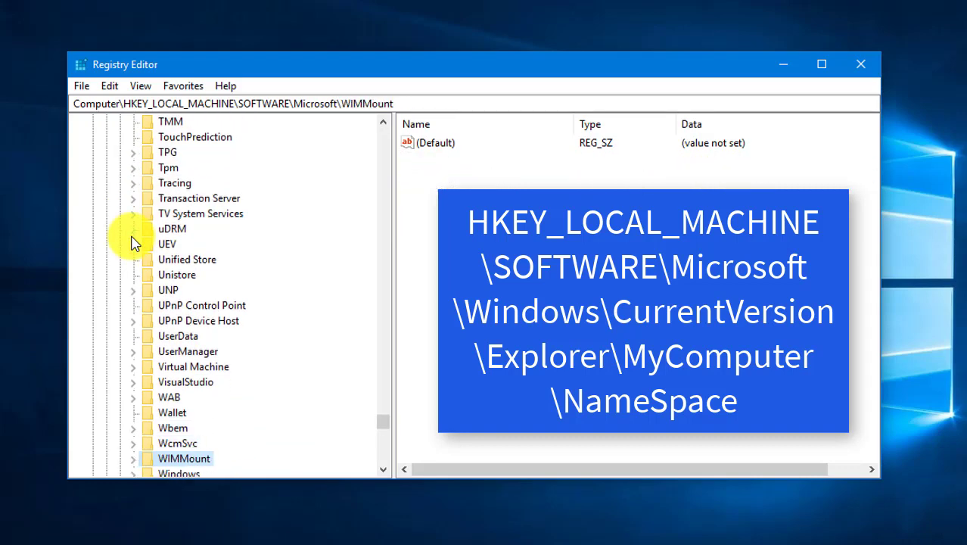
key("Up")
key("Right")
key("Right")
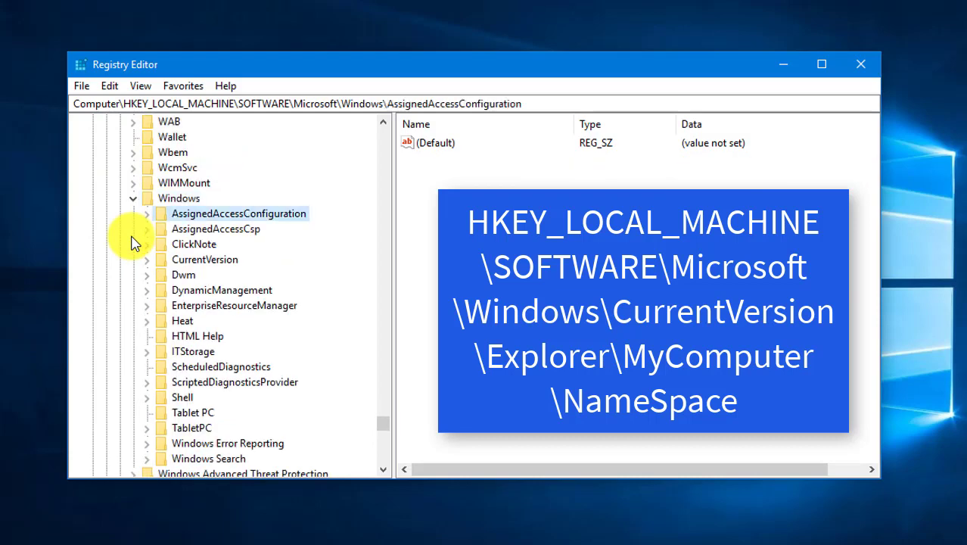
type("cu")
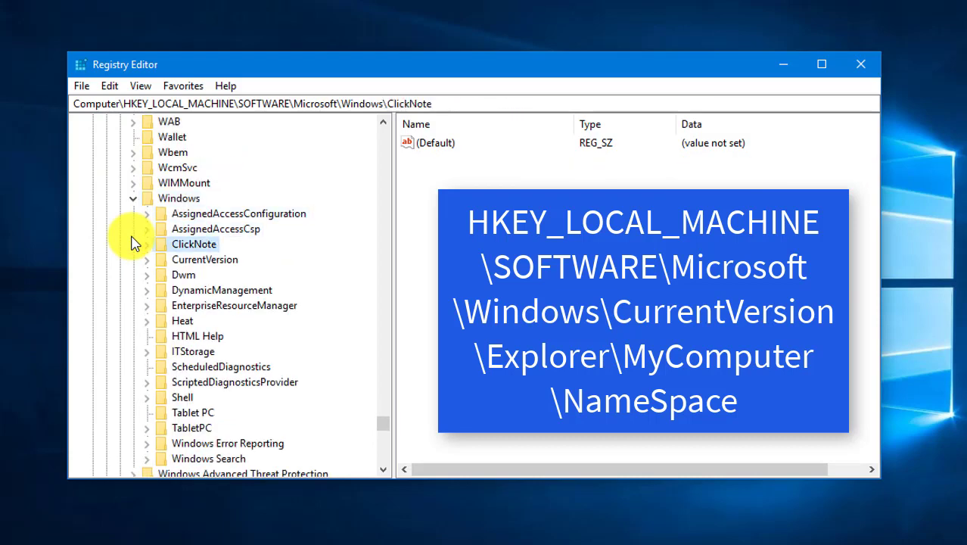
key("Right")
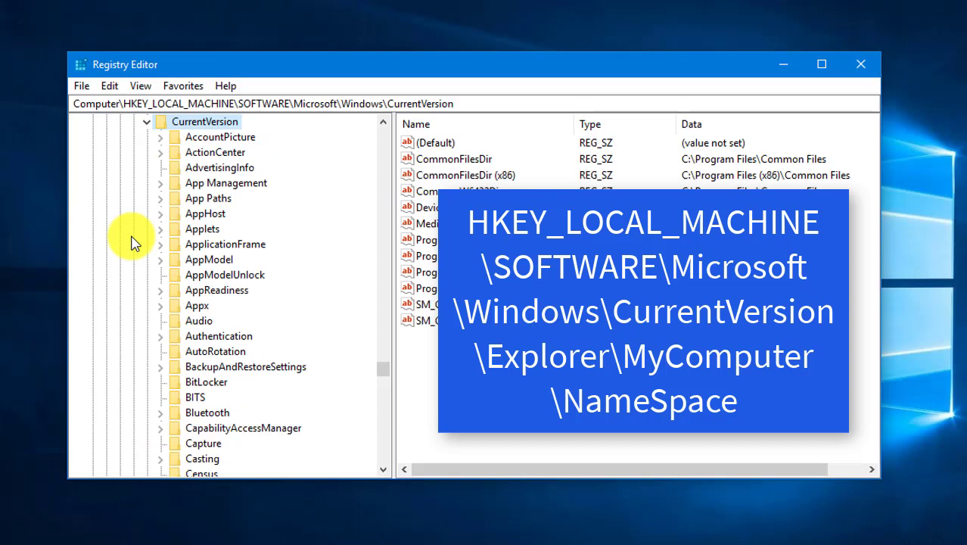
type("ex")
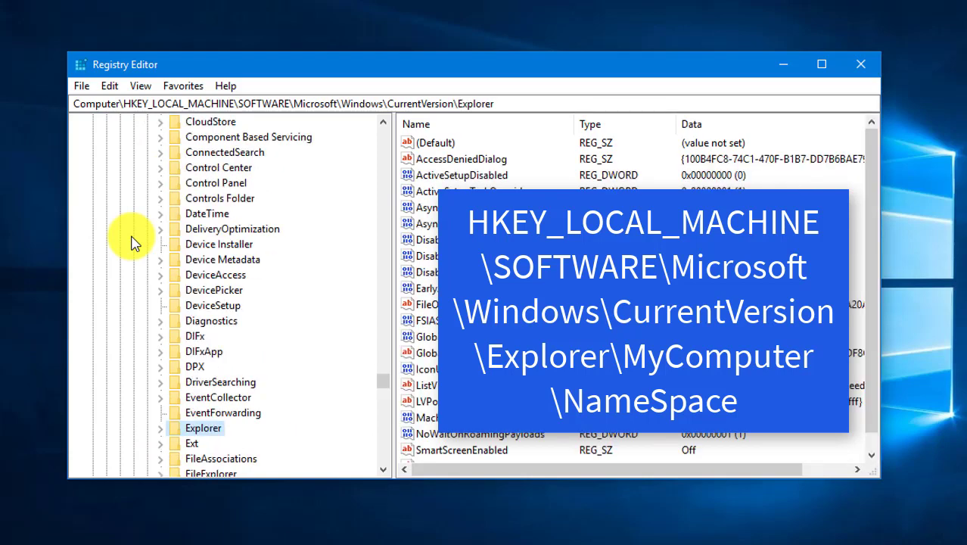
key("Right")
Step: Expand MyComputer and its NameSpace key to list the GUID subkeys
key("Down")
type("my")
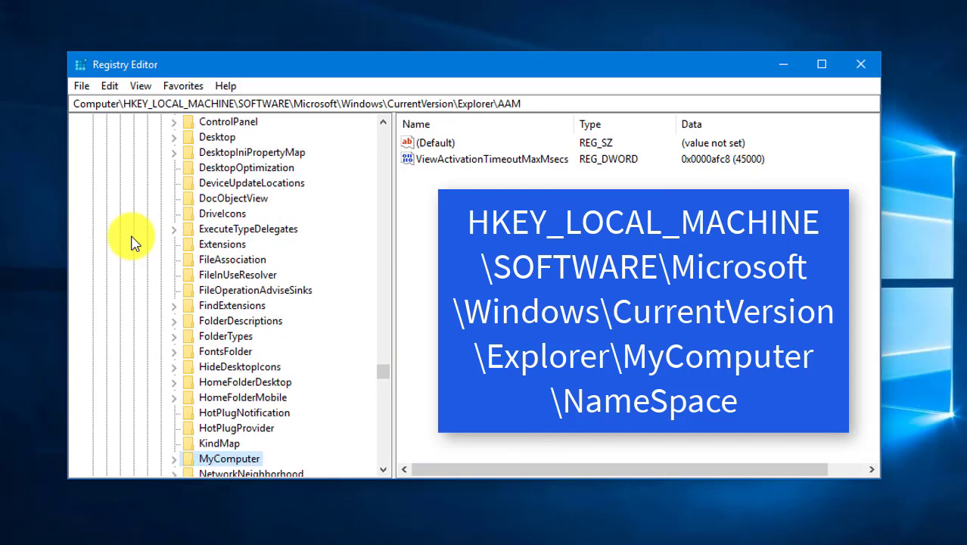
key("Down")
key("Up")
key("Right")
key("Down")
key("Down")
key("Down")
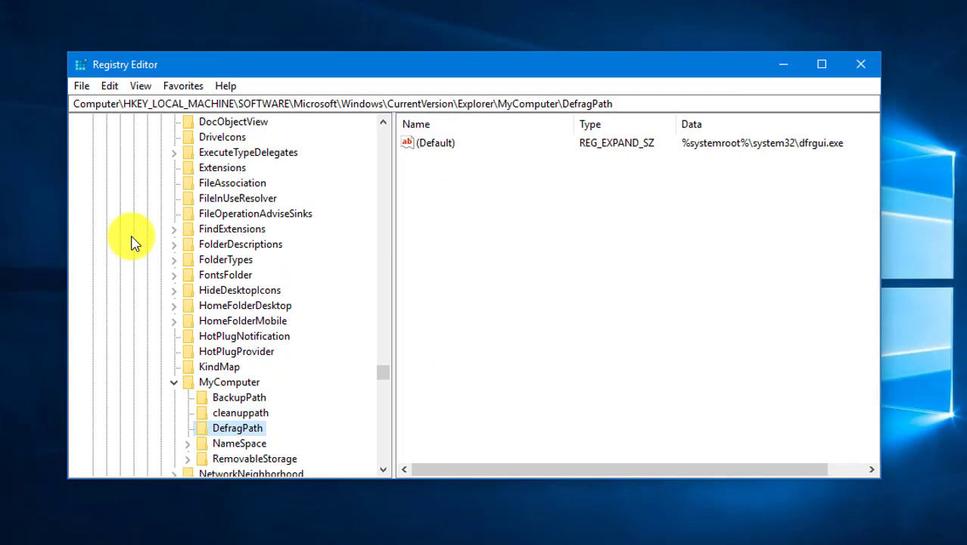
key("Down")
key("Right")
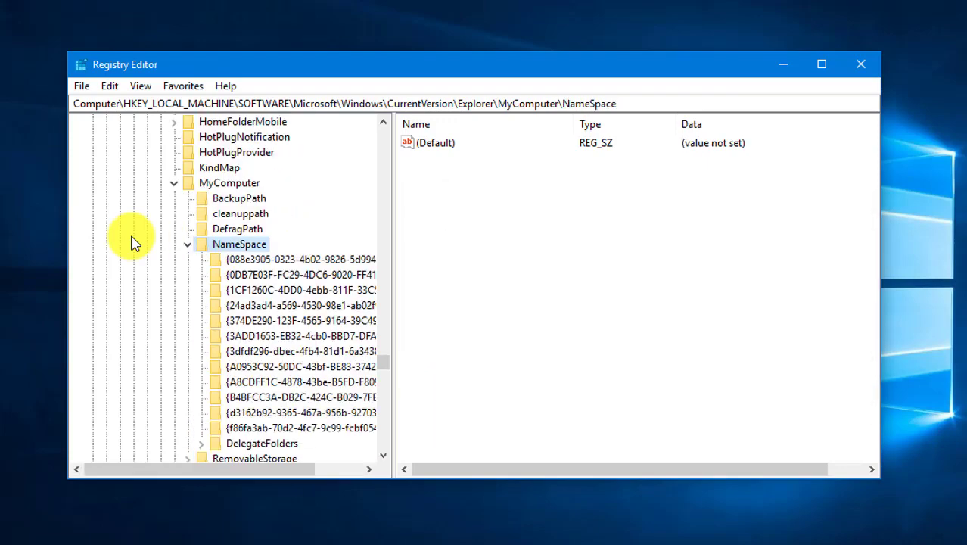
Step: Select the first NameSpace GUID key and widen the tree pane, briefly checking This PC
key("Down")
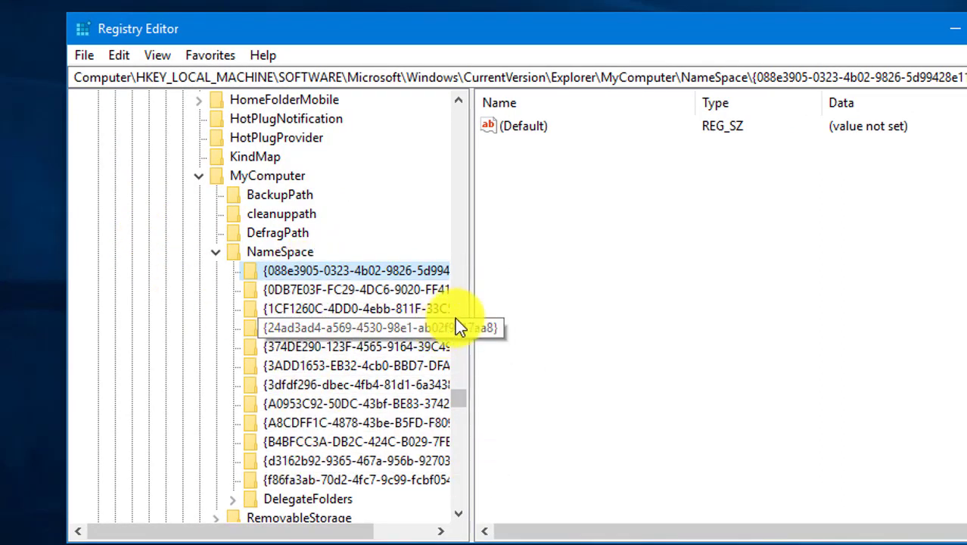
left_click_drag(471, 303, 512, 304)
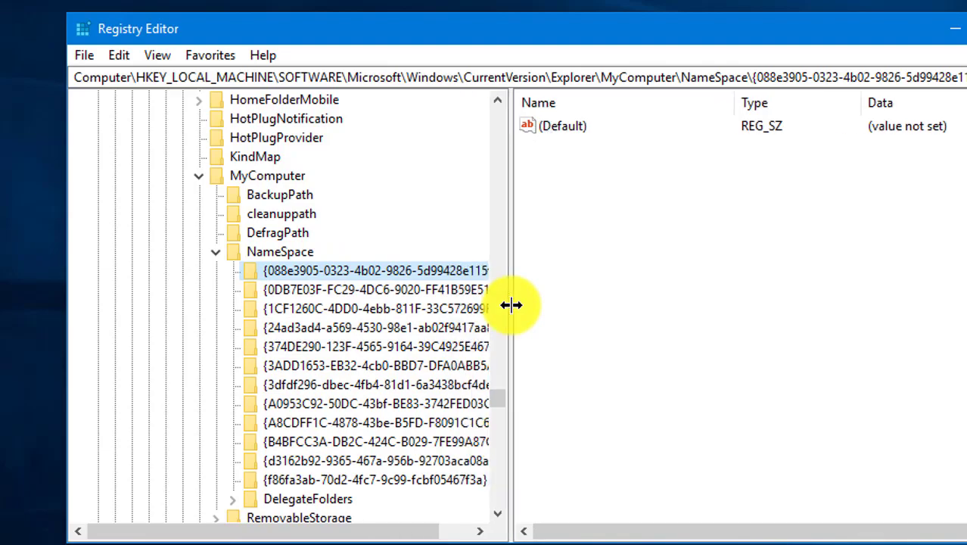
key("super+e")
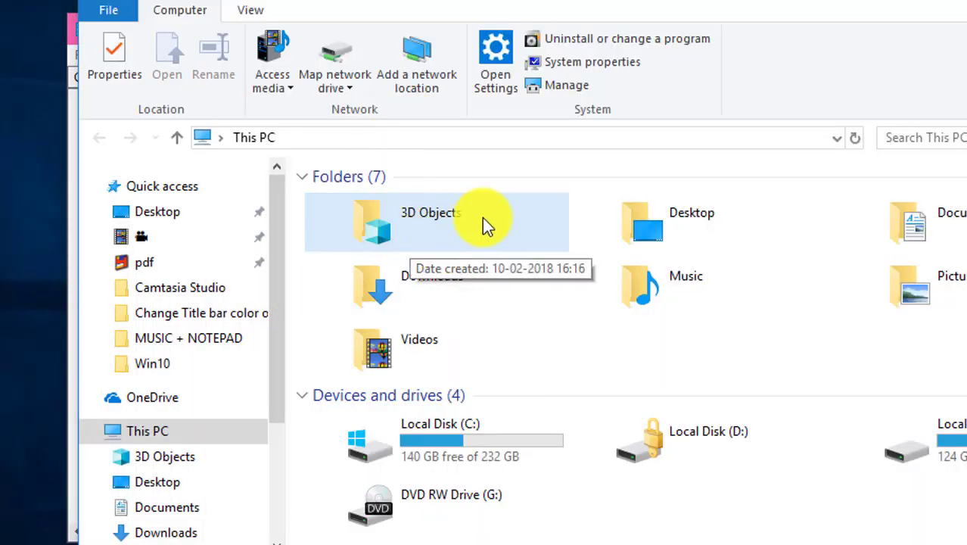
key("alt+F4")
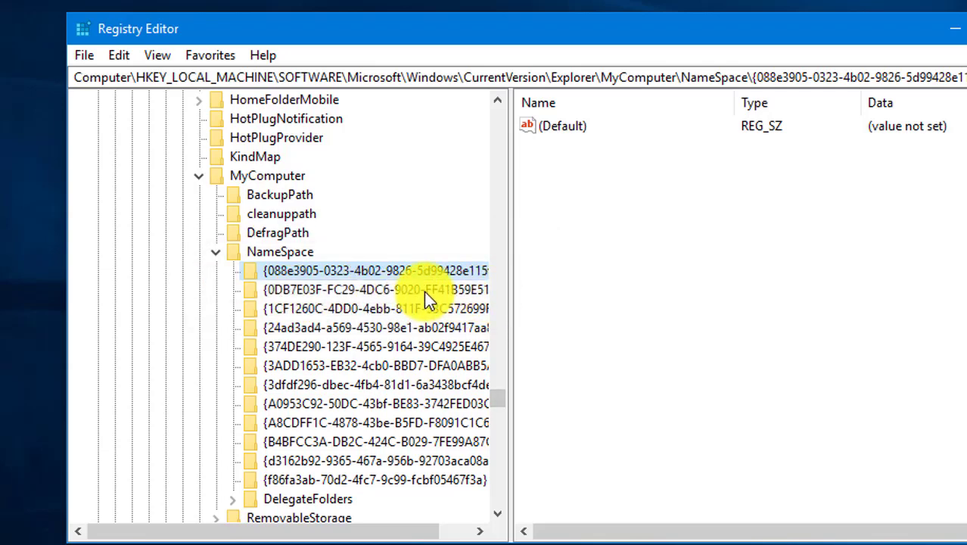
Step: Delete the {0DB7E03F-FC29-4DC6-9020-FF41B59E513A} key under NameSpace and confirm the deletion
left_click(288, 290)
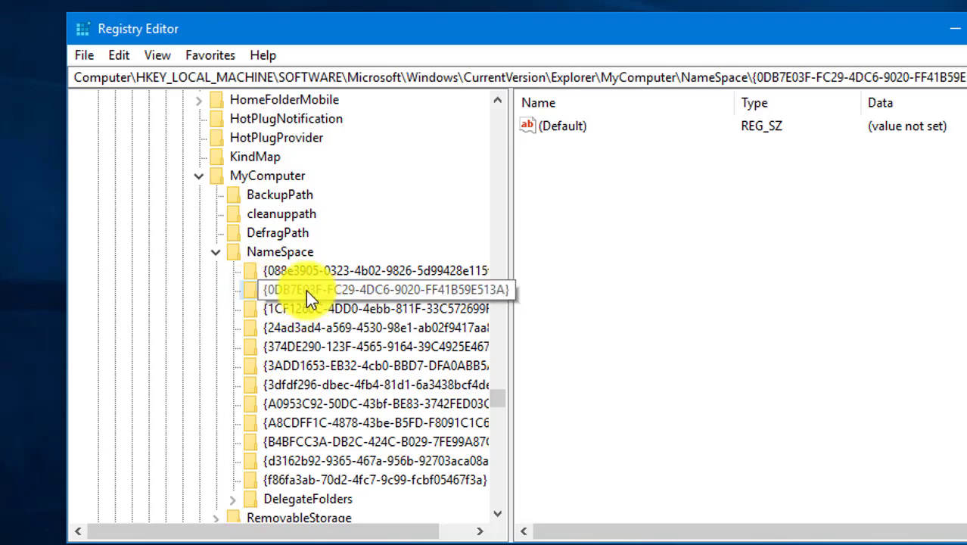
right_click(306, 290)
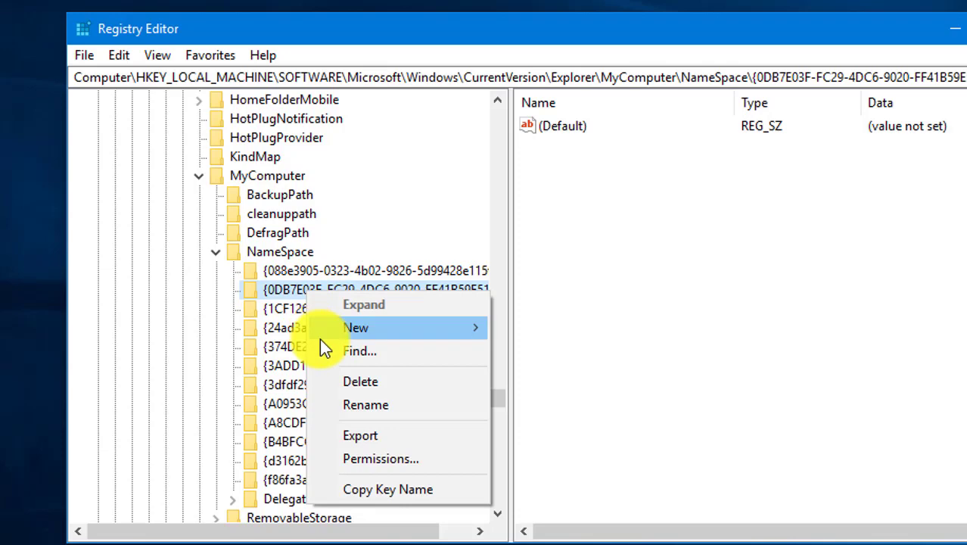
left_click(346, 381)
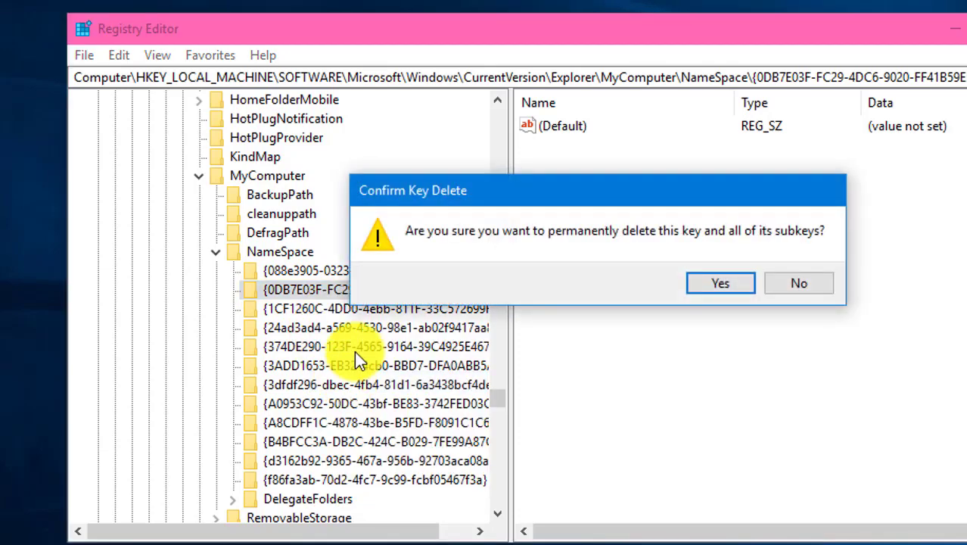
left_click(709, 281)
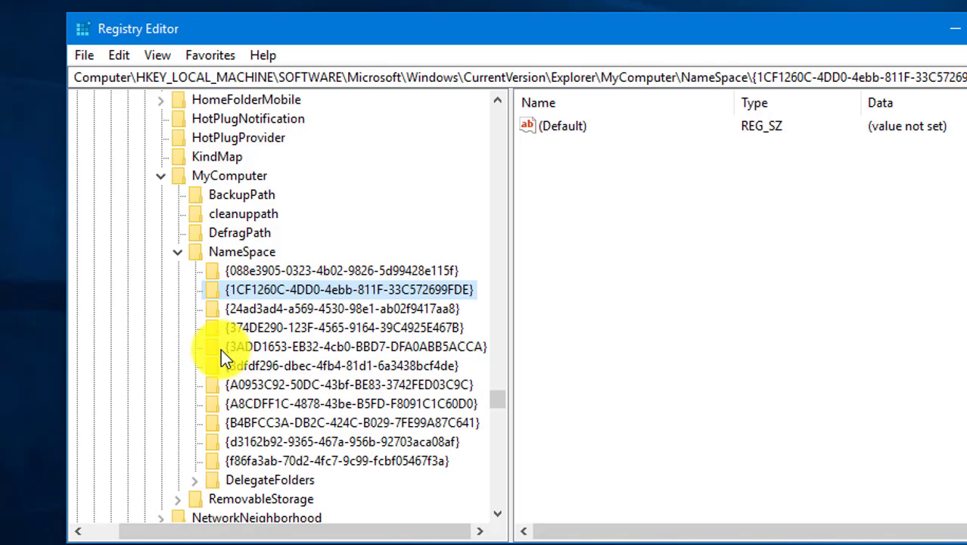
Step: Return to SOFTWARE and expand WOW6432Node and its Microsoft key
key("F3")
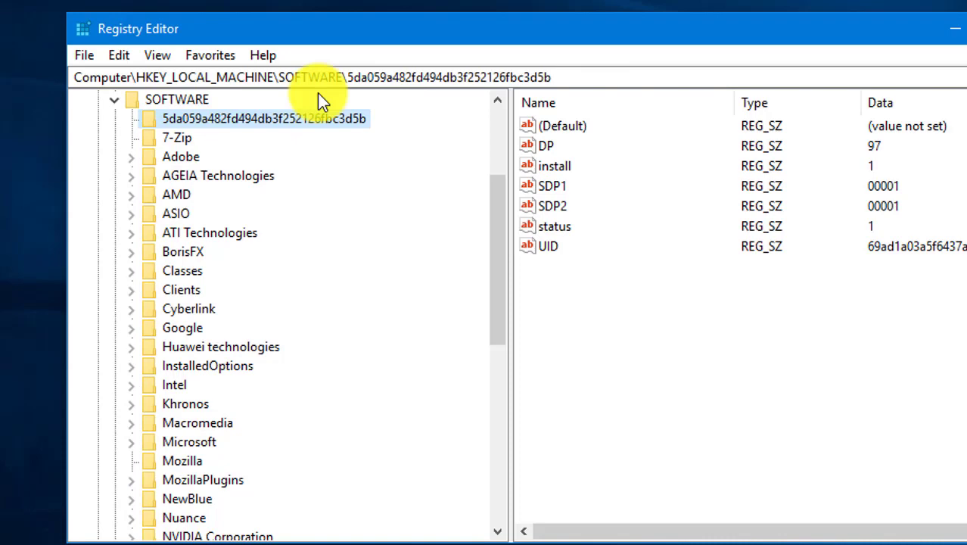
key("w")
key("w")
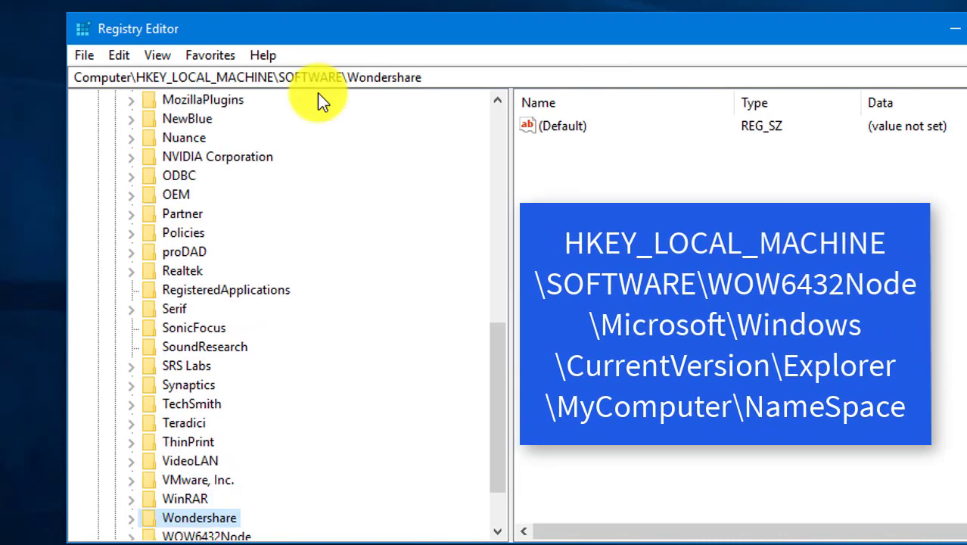
key("w")
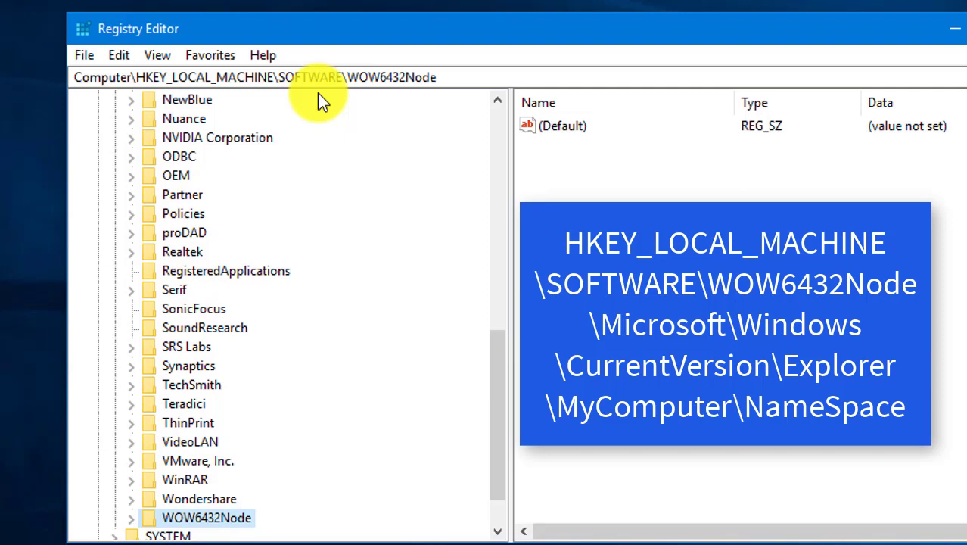
key("Right")
key("Right")
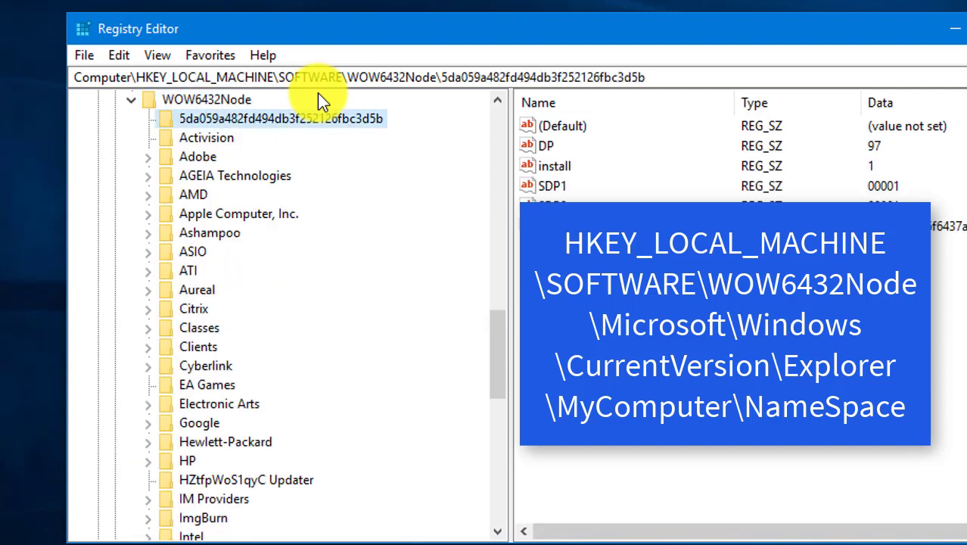
key("m")
key("i")
key("Right")
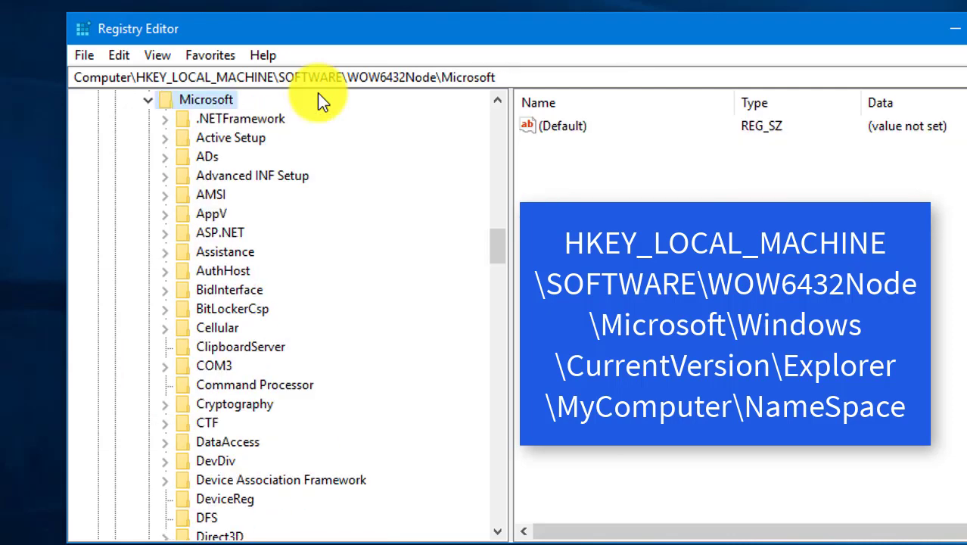
key("Right")
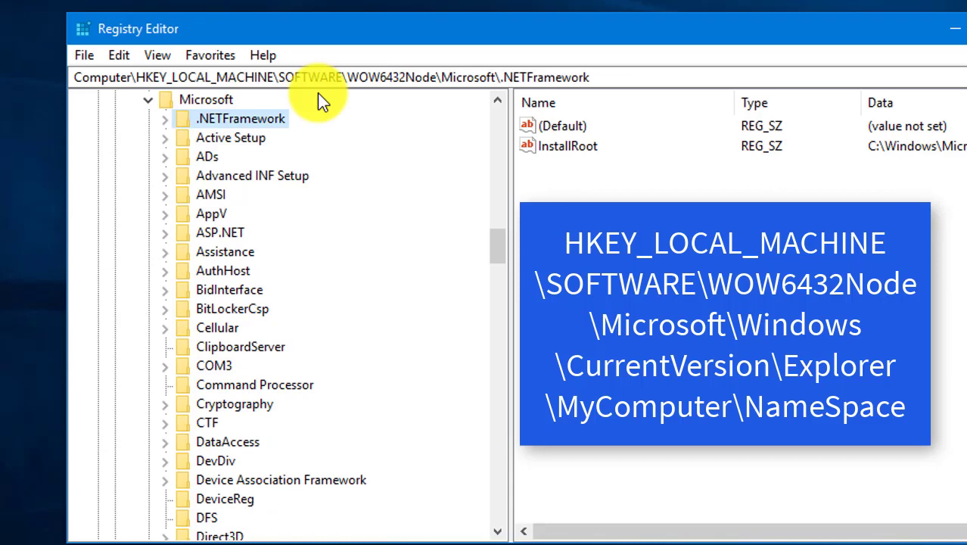
Step: Expand Windows, CurrentVersion, Explorer and MyComputer under WOW6432Node\Microsoft to reach NameSpace
key("w")
key("i")
key("n")
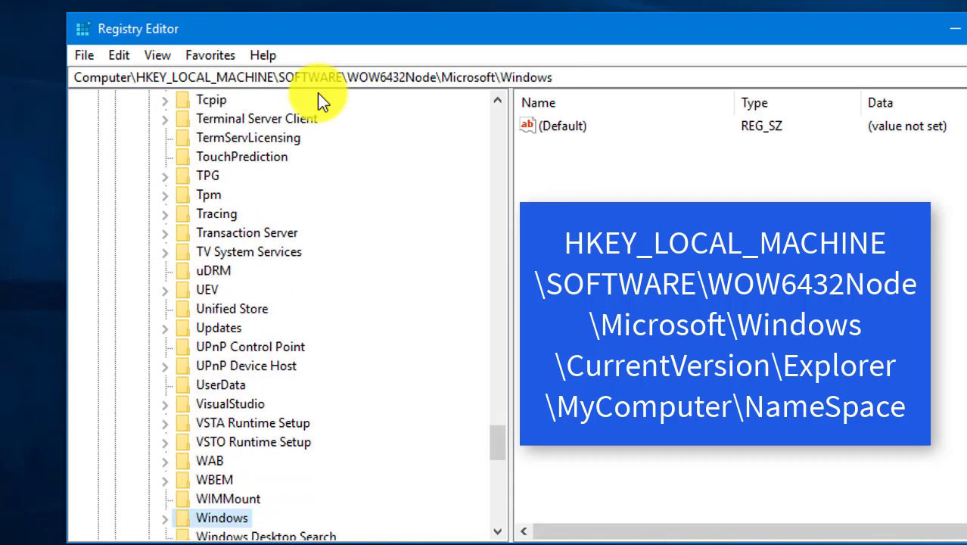
key("Right")
key("c")
key("u")
key("Right")
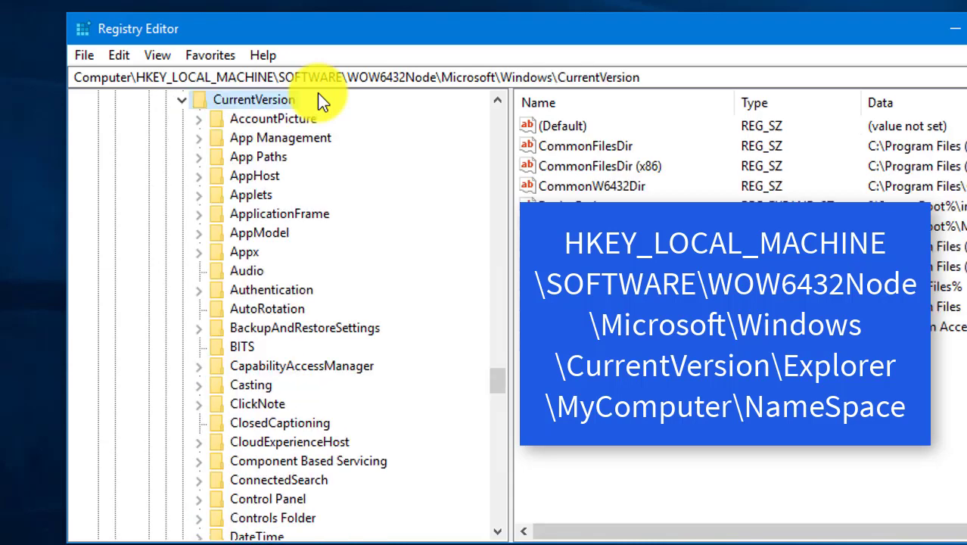
key("Right")
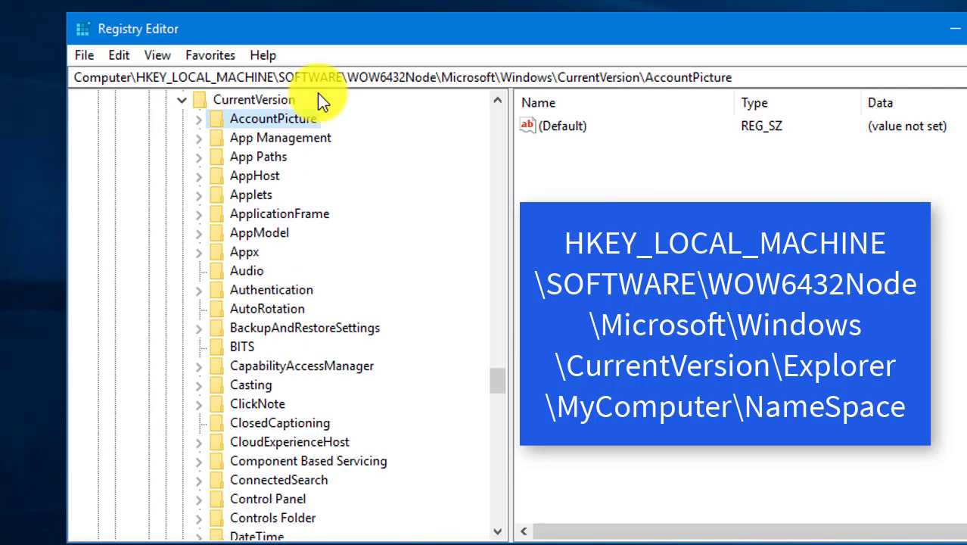
key("e")
key("x")
key("Right")
key("Right")
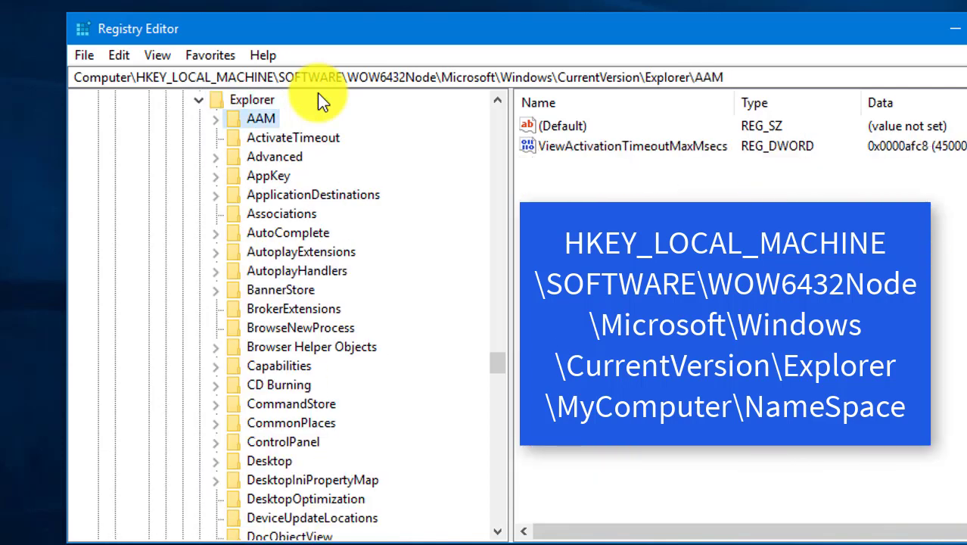
key("m")
key("Right")
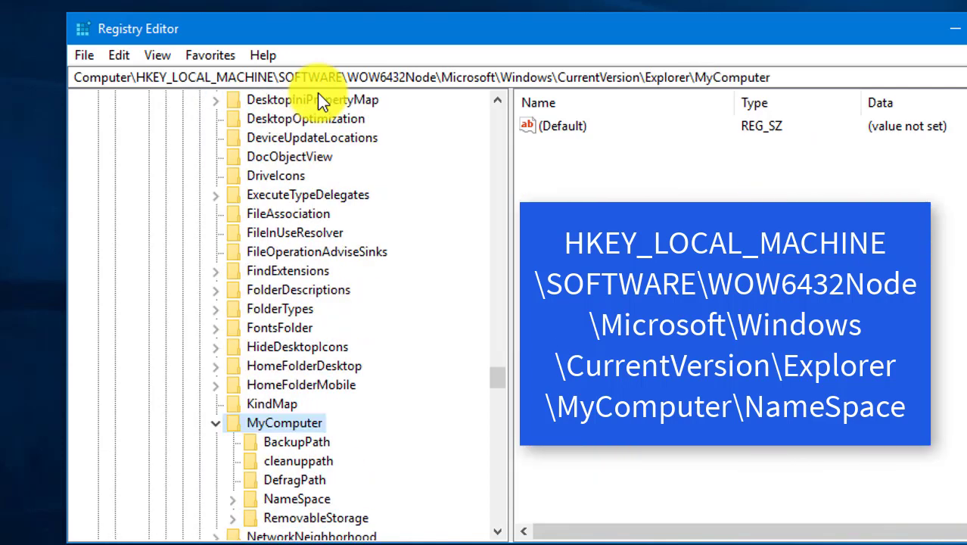
key("Down")
key("Down")
key("Down")
key("Down")
key("Right")
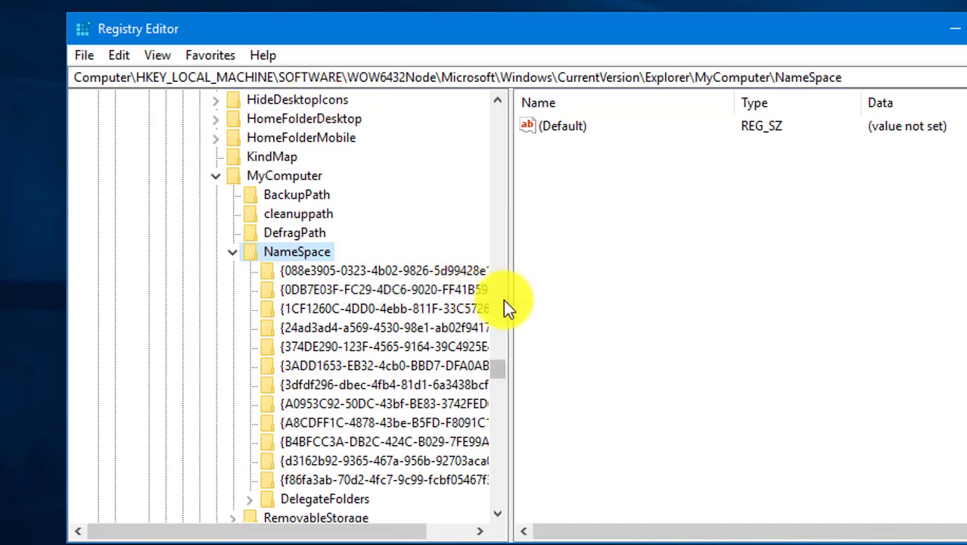
Step: Widen the tree and delete the {0DB7E03F-FC29-4DC6-9020-FF41B59E513A} key, confirming with Yes
left_click_drag(509, 302, 566, 306)
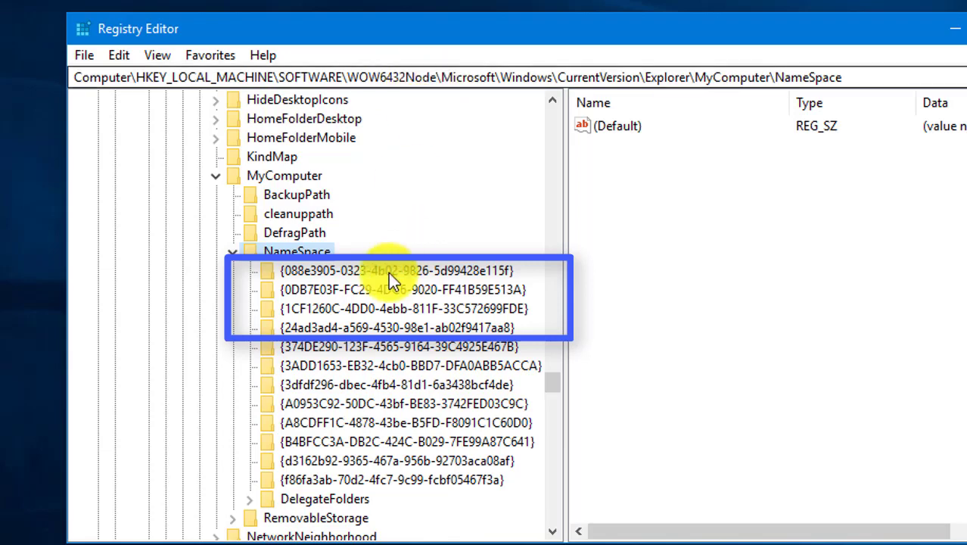
left_click(374, 290)
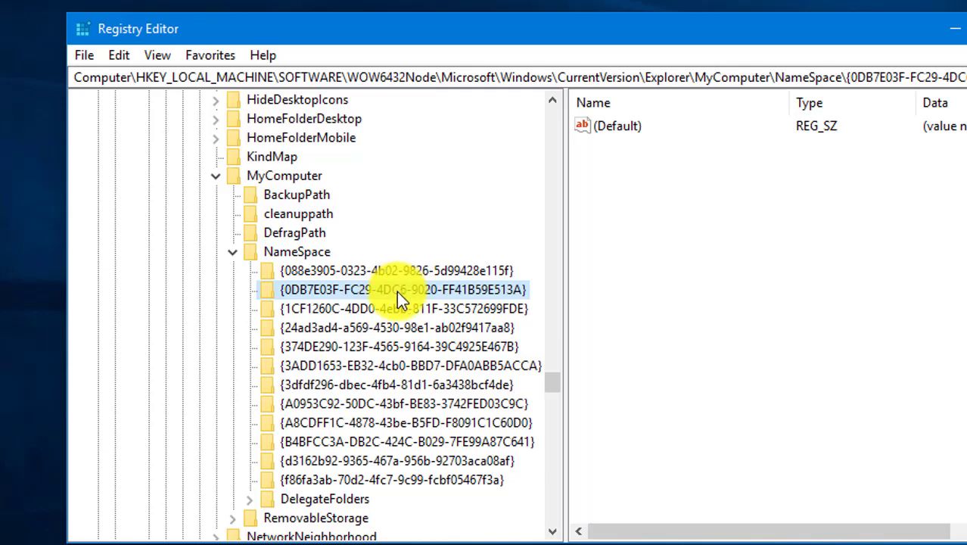
right_click(398, 295)
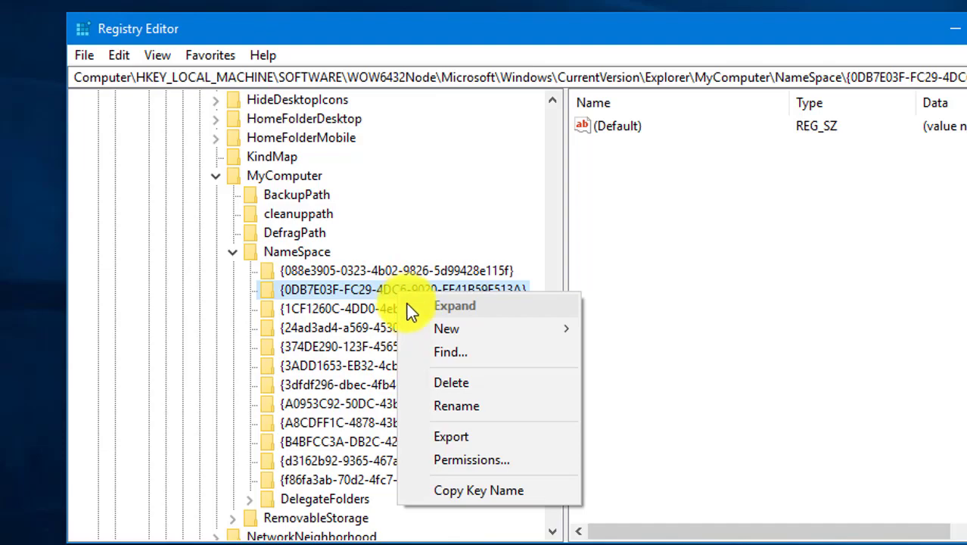
left_click(439, 386)
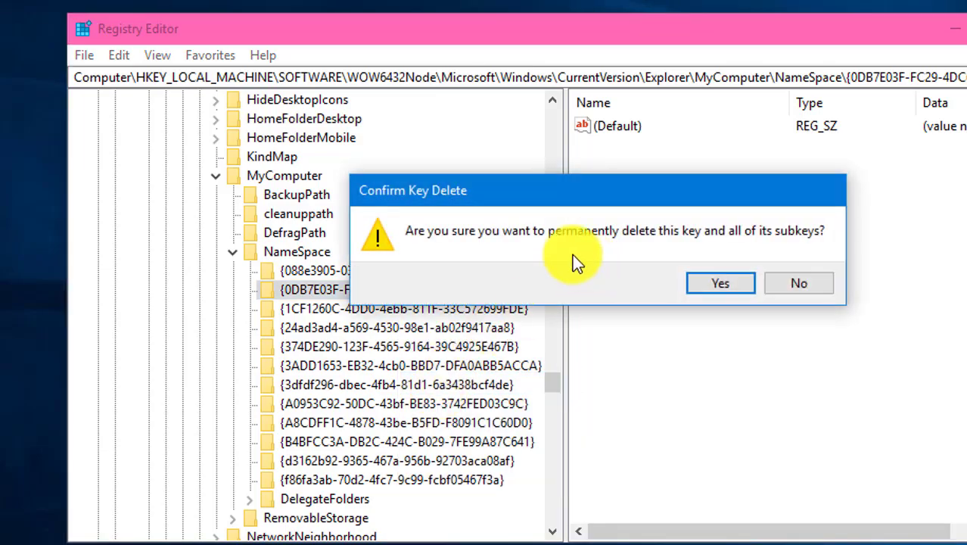
left_click(701, 282)
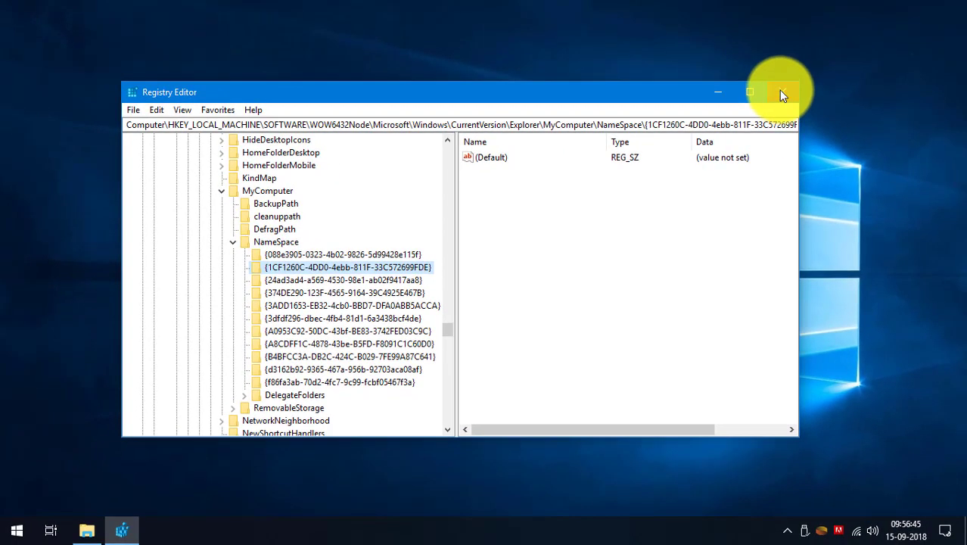
Step: Close Registry Editor and check This PC now shows six folders without 3D Objects
left_click(786, 89)
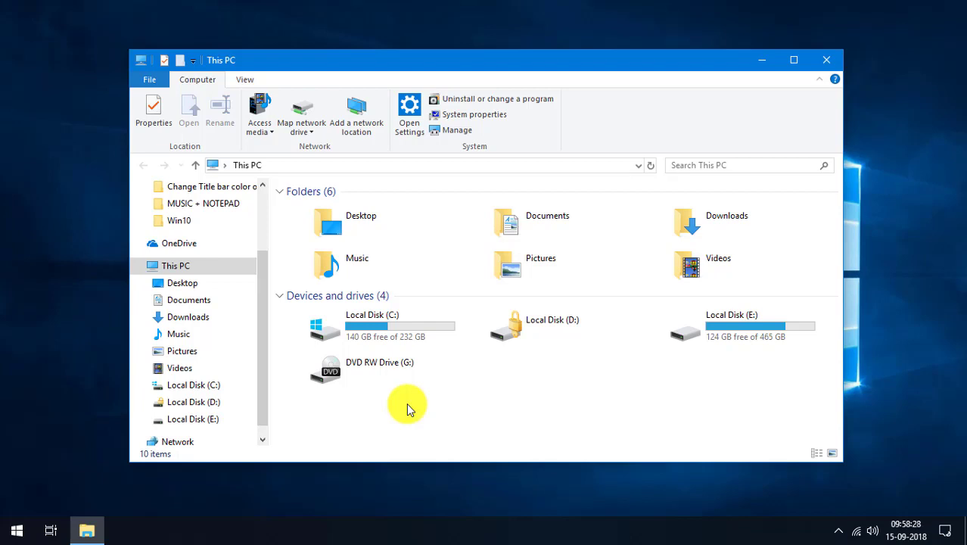
key("super")
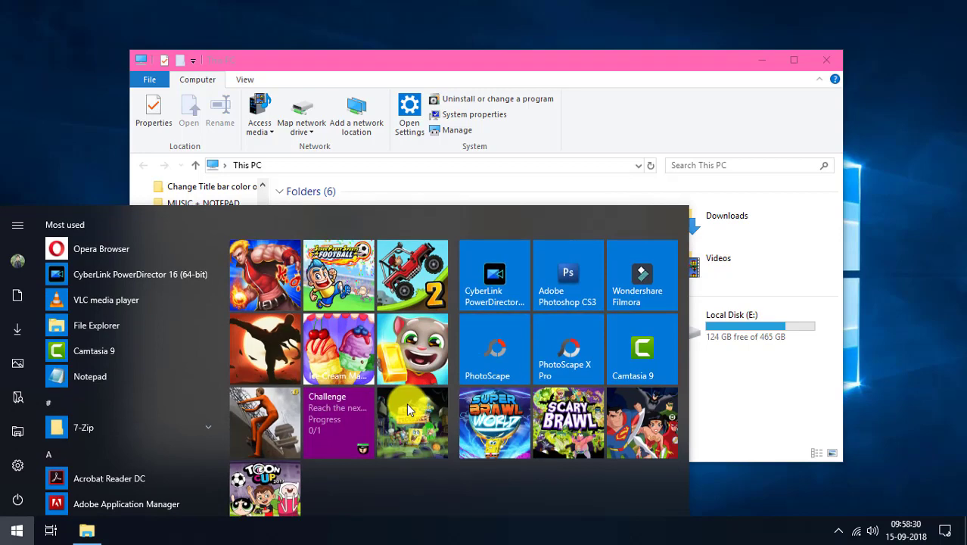
Step: Search for '3d obj' and open the 3D Objects folder's file location in the user profile
type("3d")
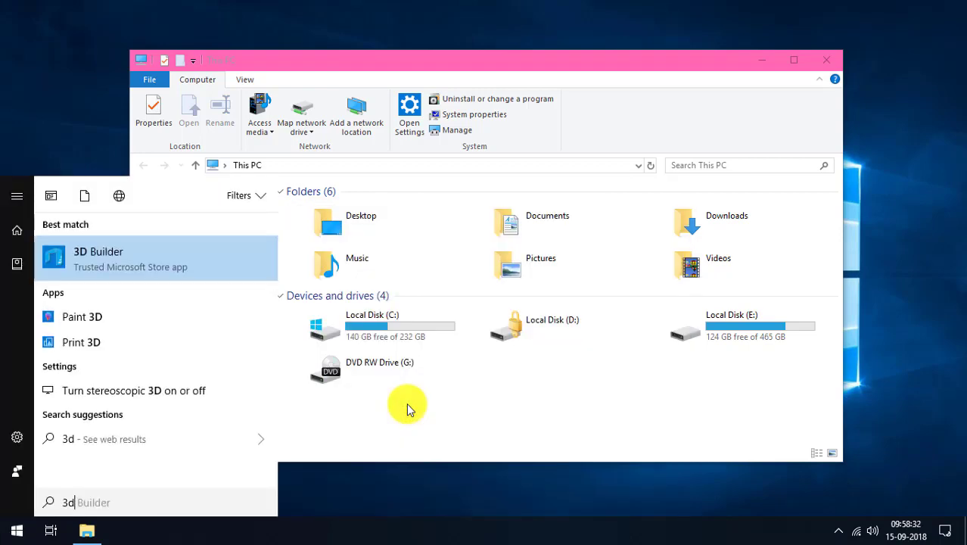
type(" obj")
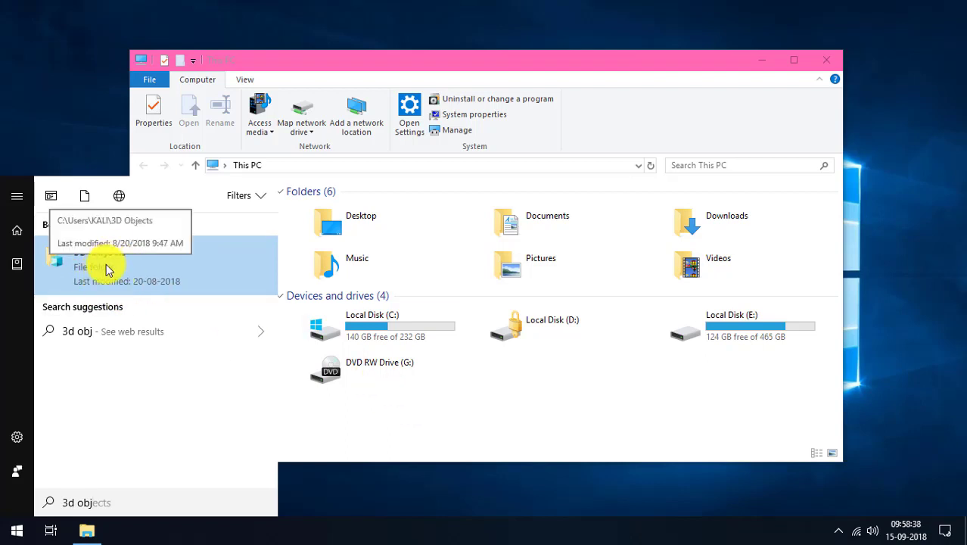
right_click(180, 262)
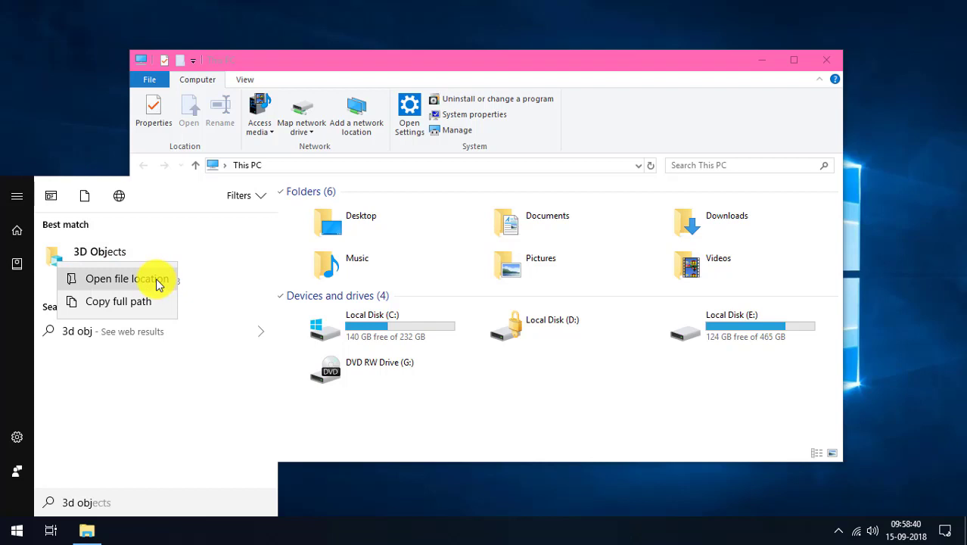
left_click(157, 281)
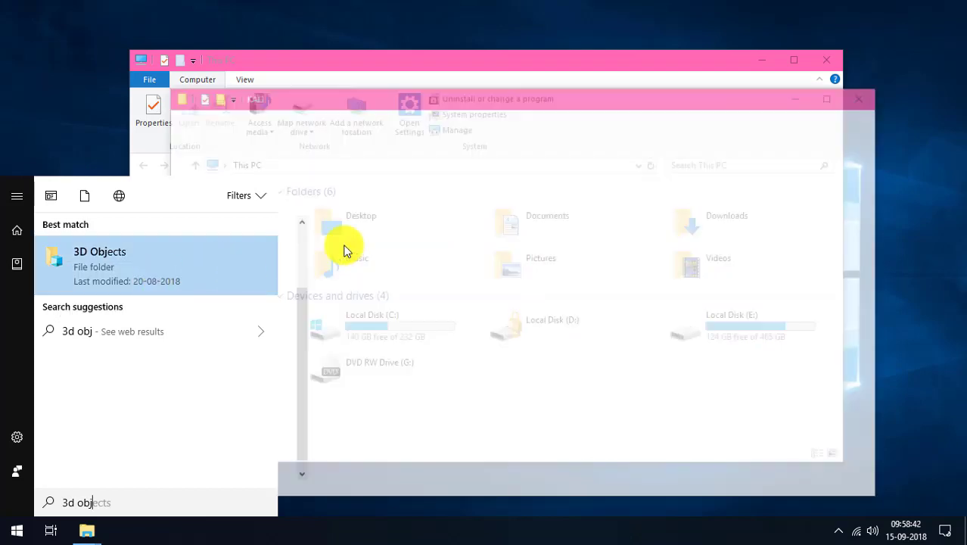
left_click(380, 98)
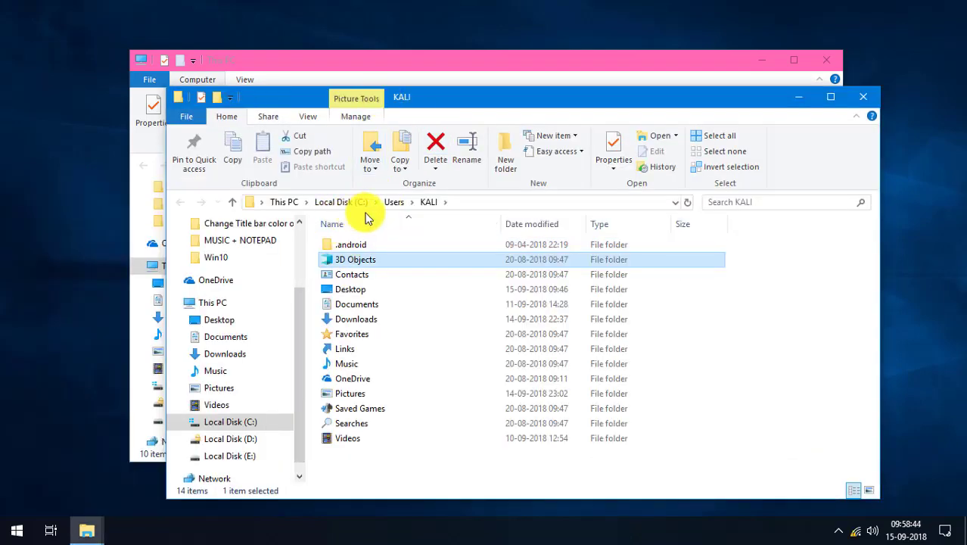